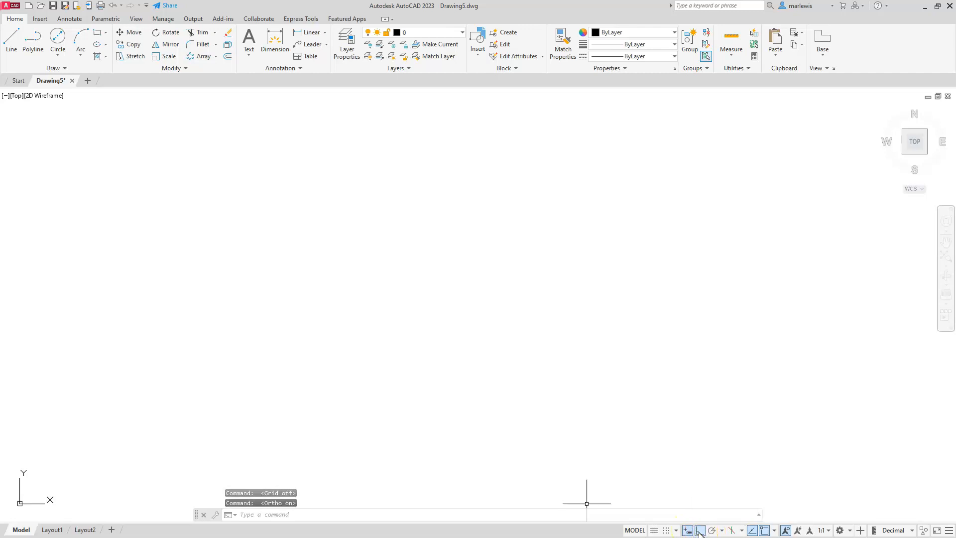
pyautogui.click(774, 531)
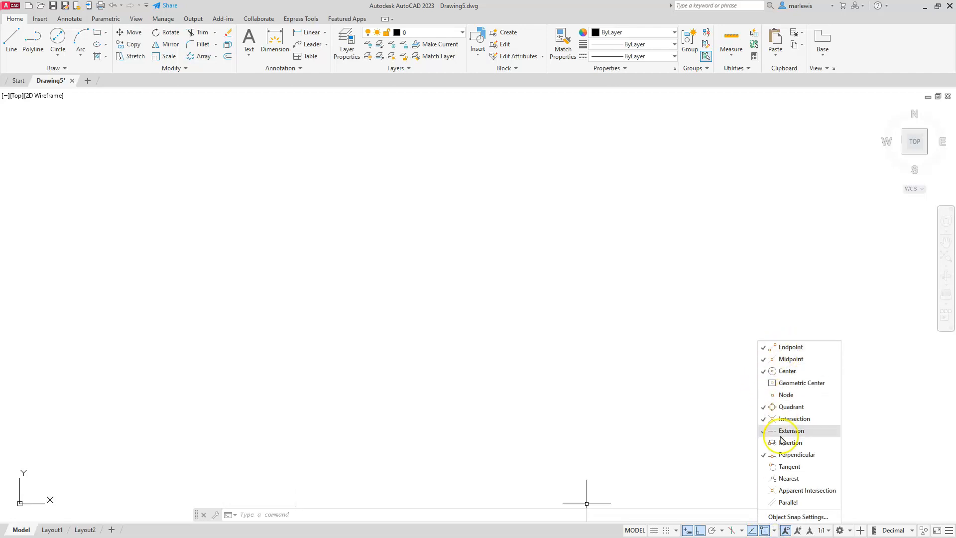
pyautogui.click(424, 380)
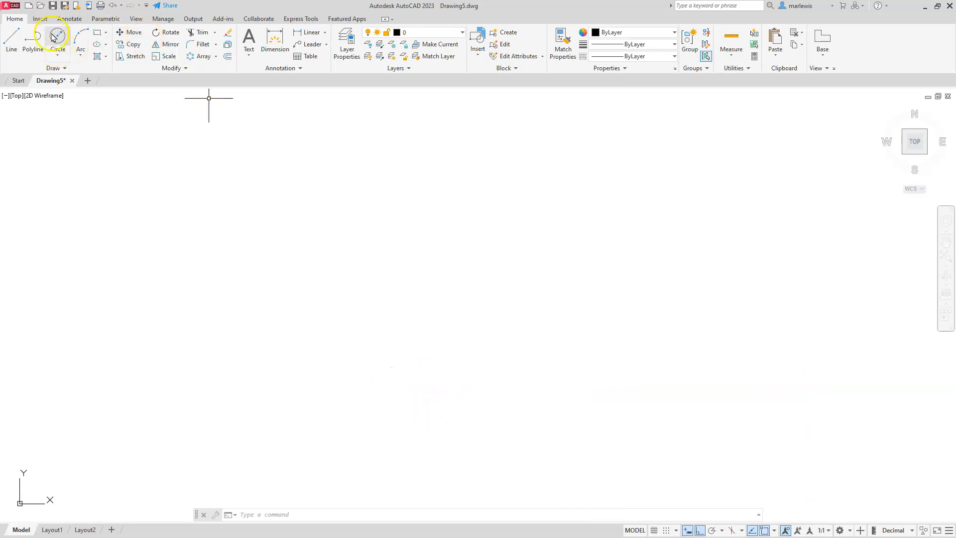
# Step: Draw a circle with a diameter of 150 by center and diameter in the empty drawing area
pyautogui.click(58, 54)
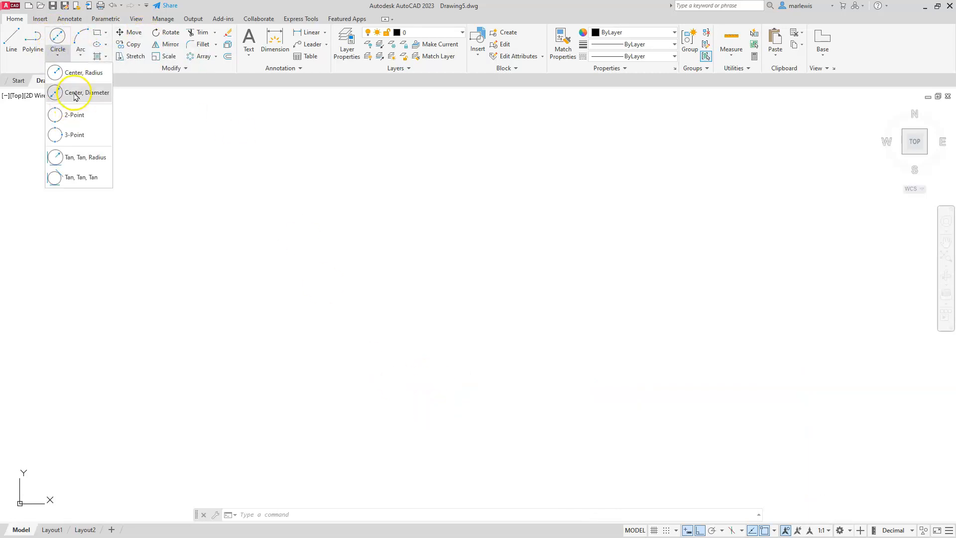
pyautogui.click(74, 95)
pyautogui.click(460, 304)
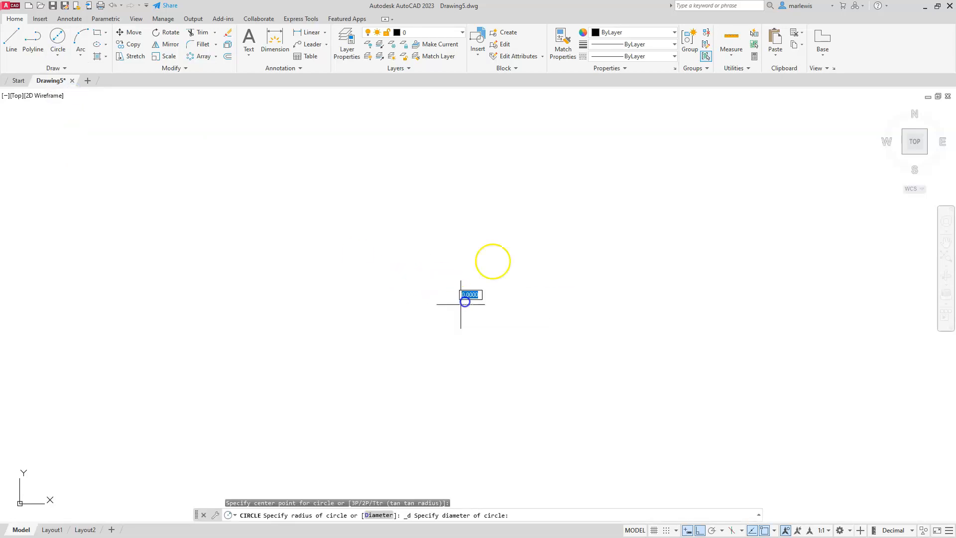
pyautogui.write('15')
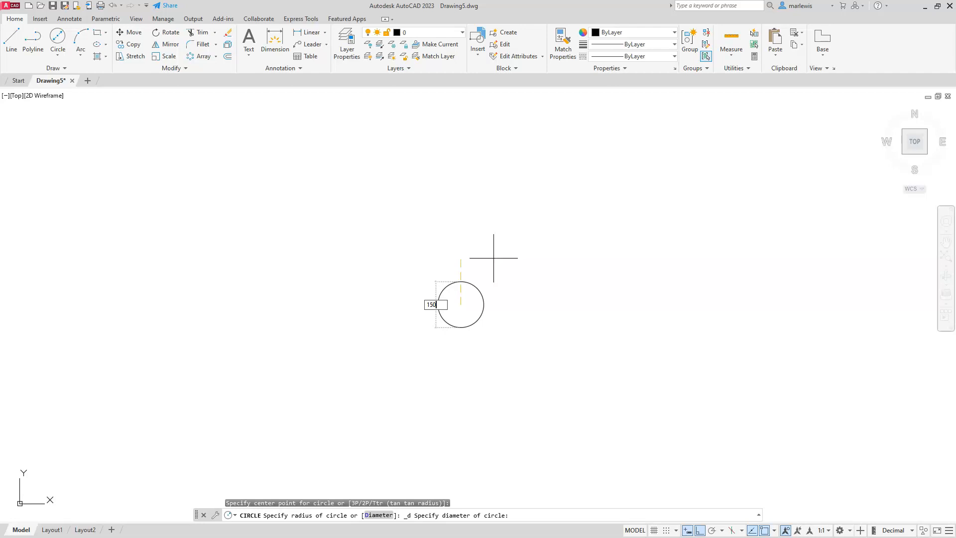
pyautogui.write('0')
pyautogui.press('Return')
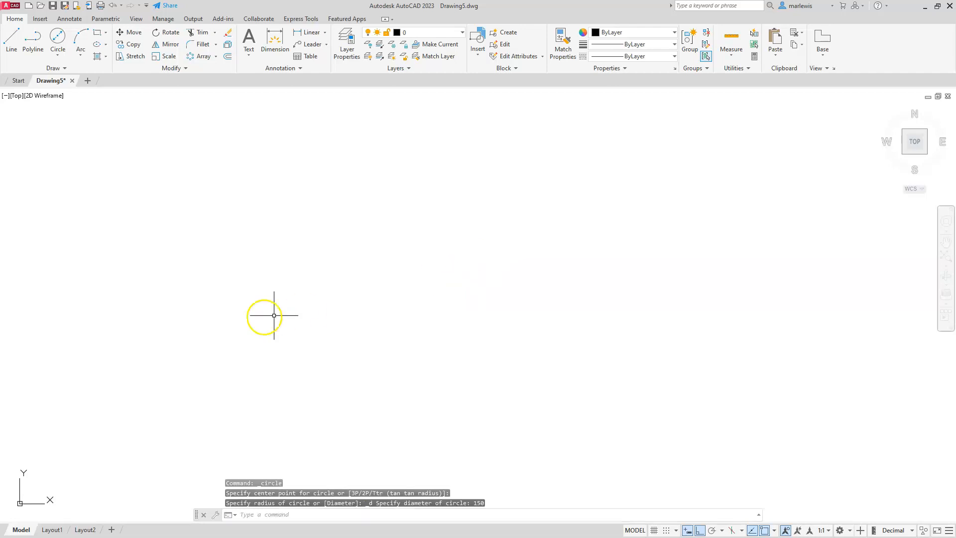
# Step: Draw a second circle with a diameter of 120, concentric with the 150 diameter circle
pyautogui.click(944, 259)
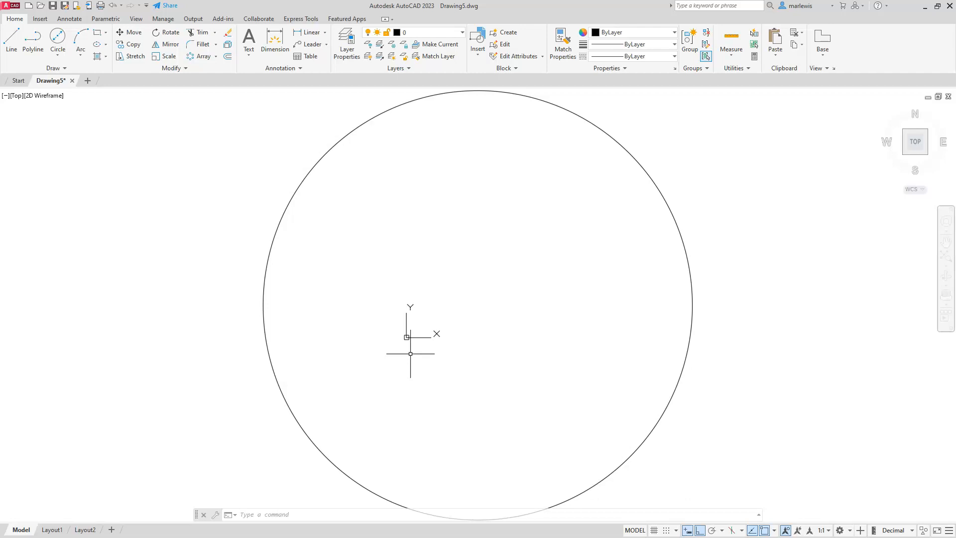
pyautogui.click(57, 39)
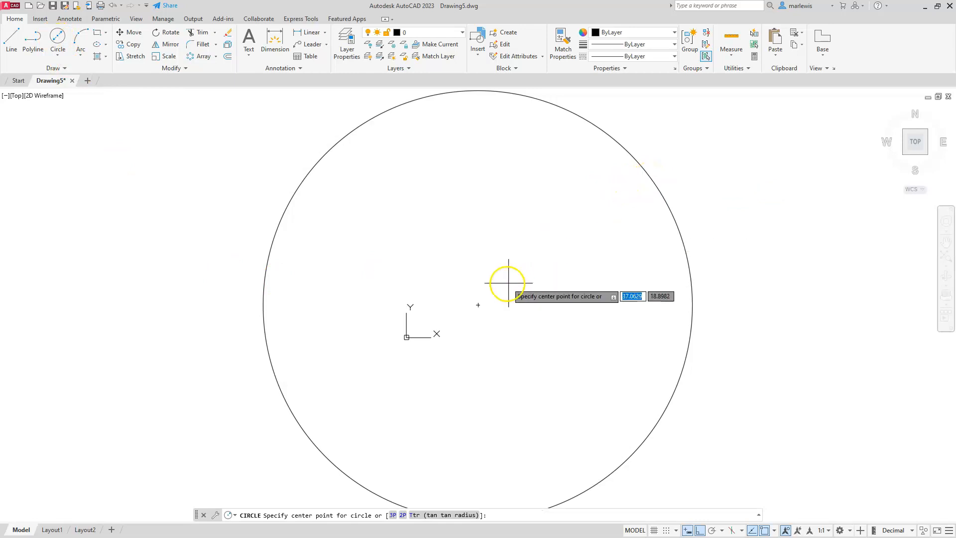
pyautogui.click(478, 304)
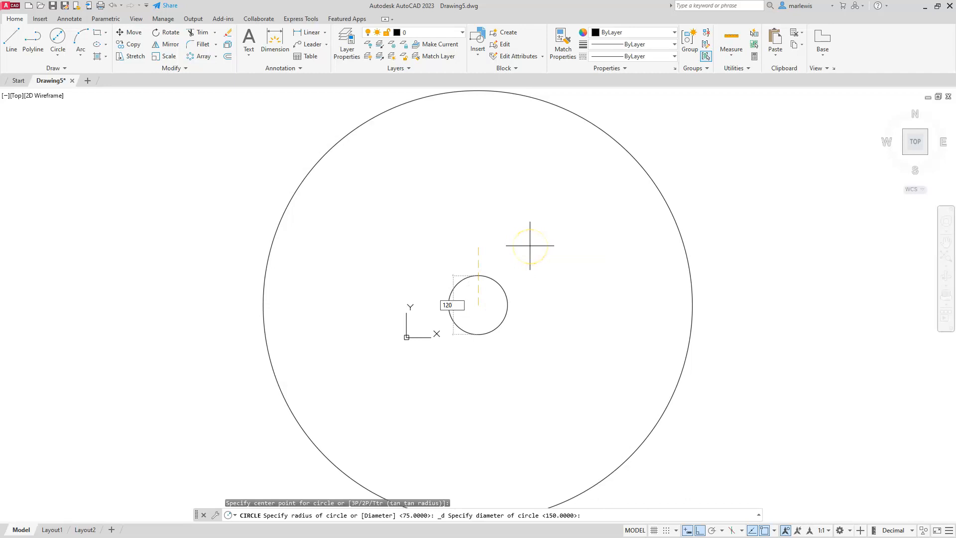
pyautogui.write('120')
pyautogui.press('Return')
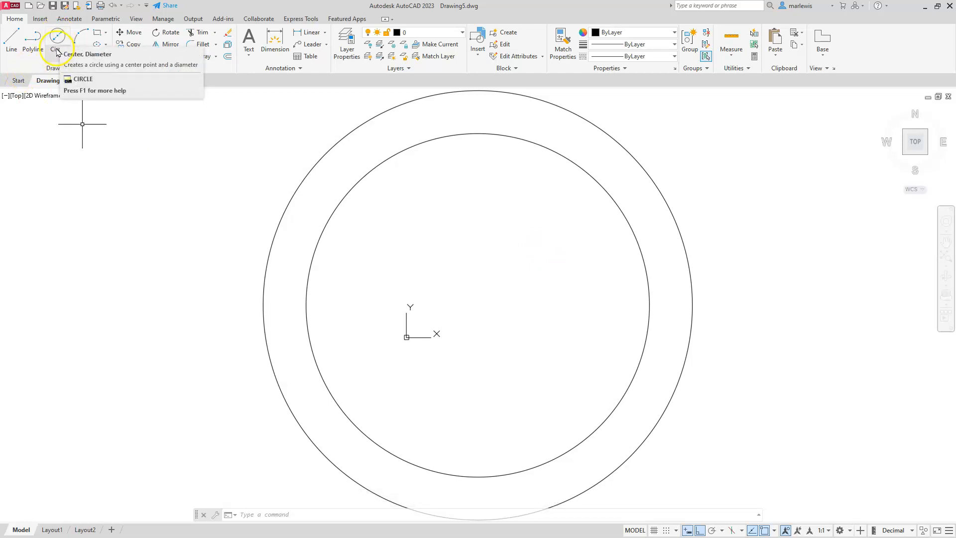
# Step: Draw a third circle with a diameter of 50 from the common center of the two existing circles
pyautogui.click(56, 58)
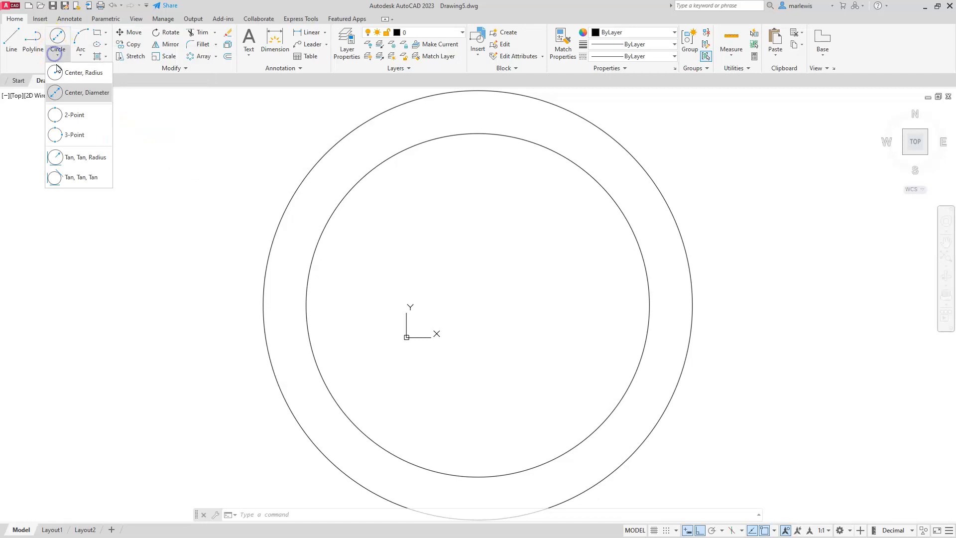
pyautogui.click(70, 93)
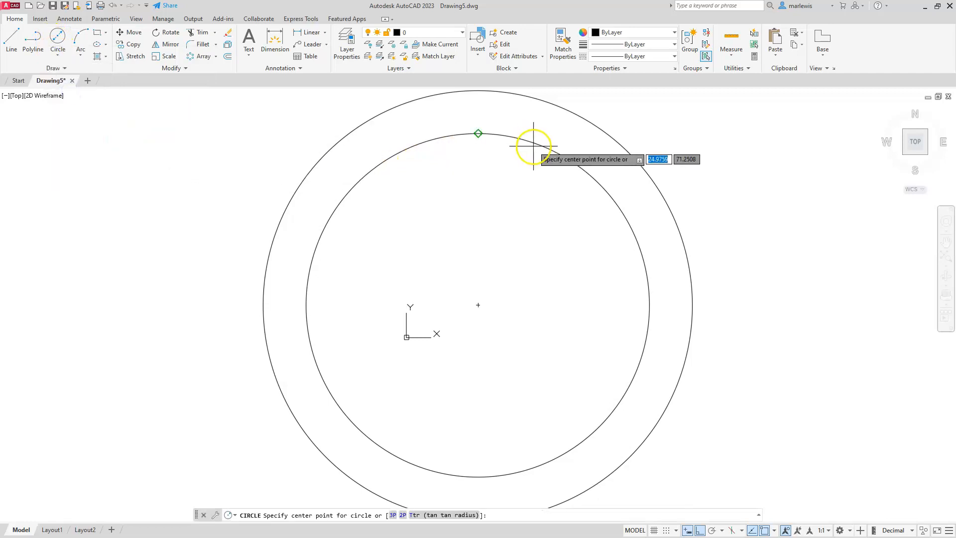
pyautogui.click(478, 304)
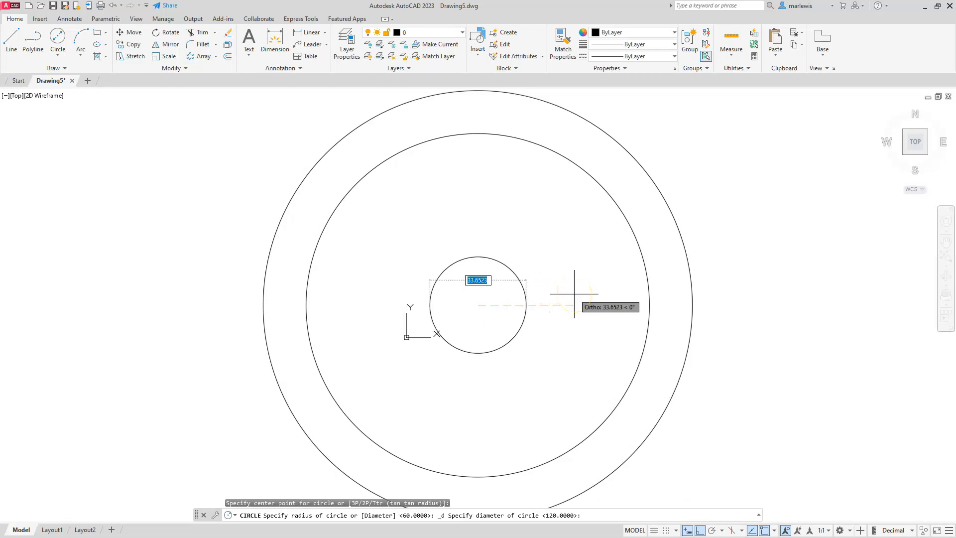
pyautogui.write('50')
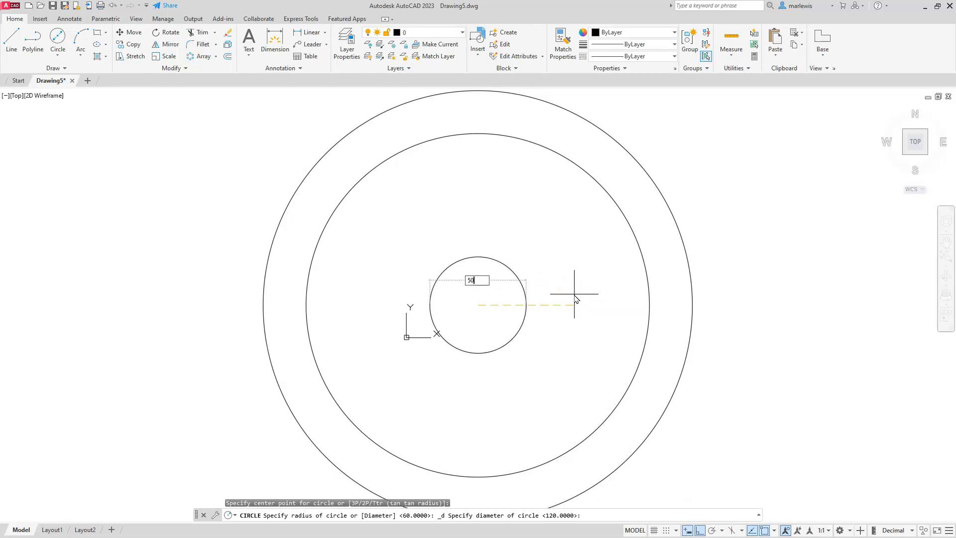
pyautogui.press('Return')
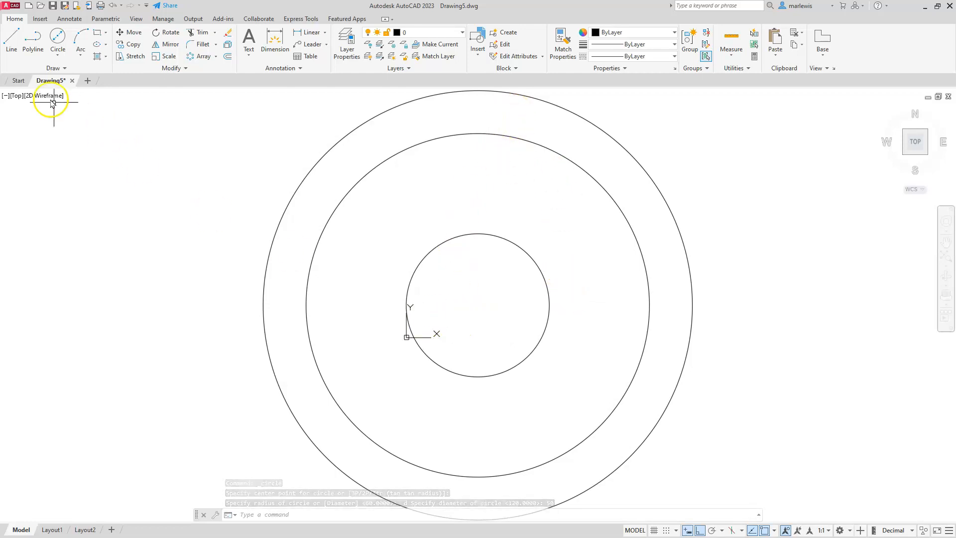
# Step: Place a vertical construction line through the center of the concentric circles
pyautogui.click(54, 67)
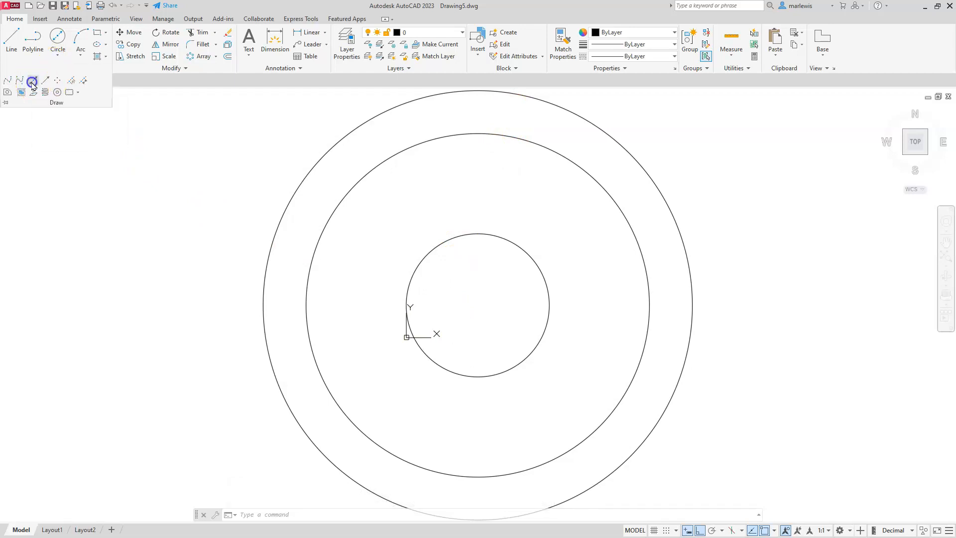
pyautogui.click(33, 82)
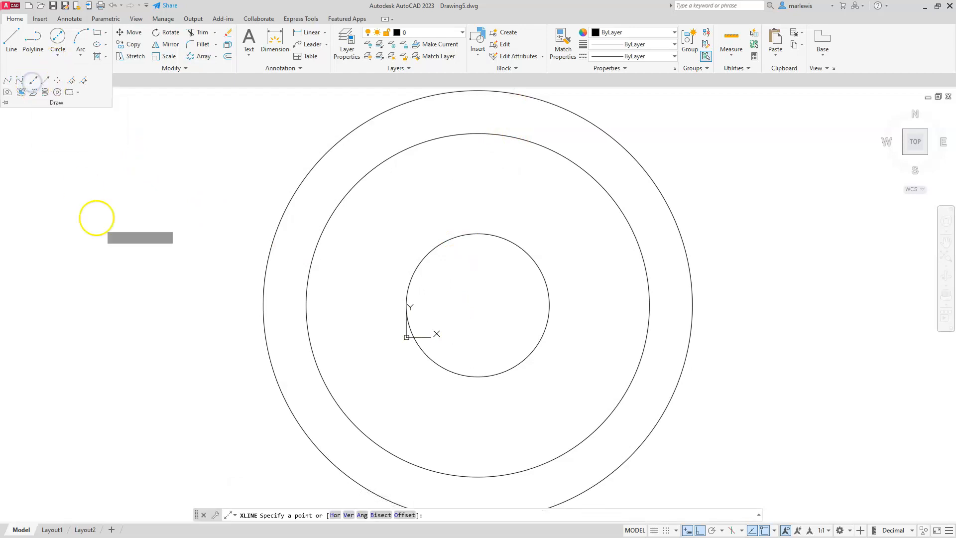
pyautogui.click(348, 515)
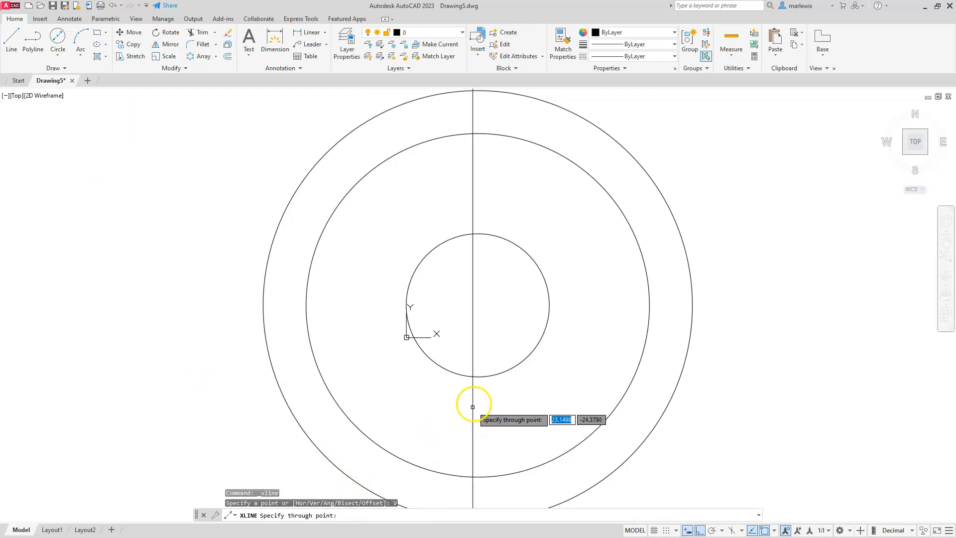
pyautogui.click(478, 377)
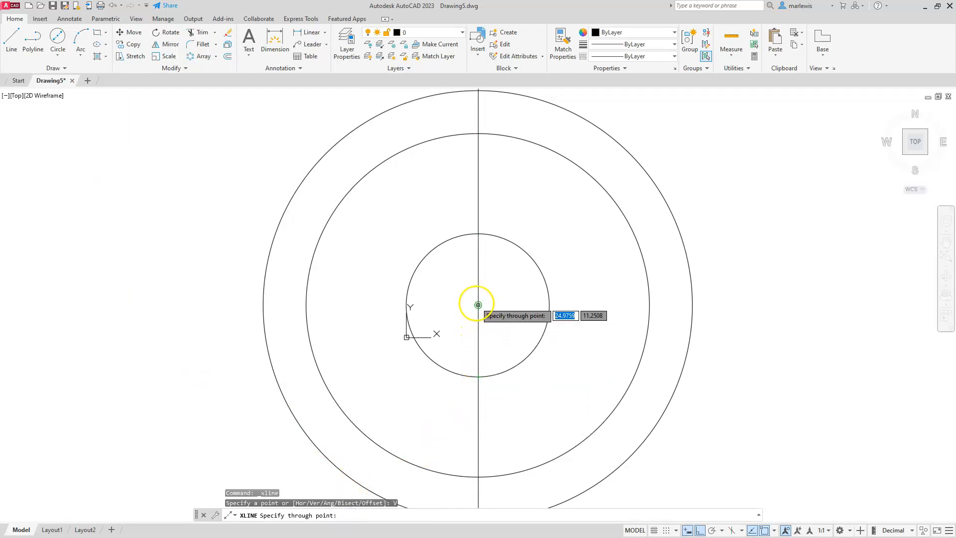
pyautogui.click(477, 304)
pyautogui.press('Escape')
pyautogui.press('Escape')
pyautogui.press('Escape')
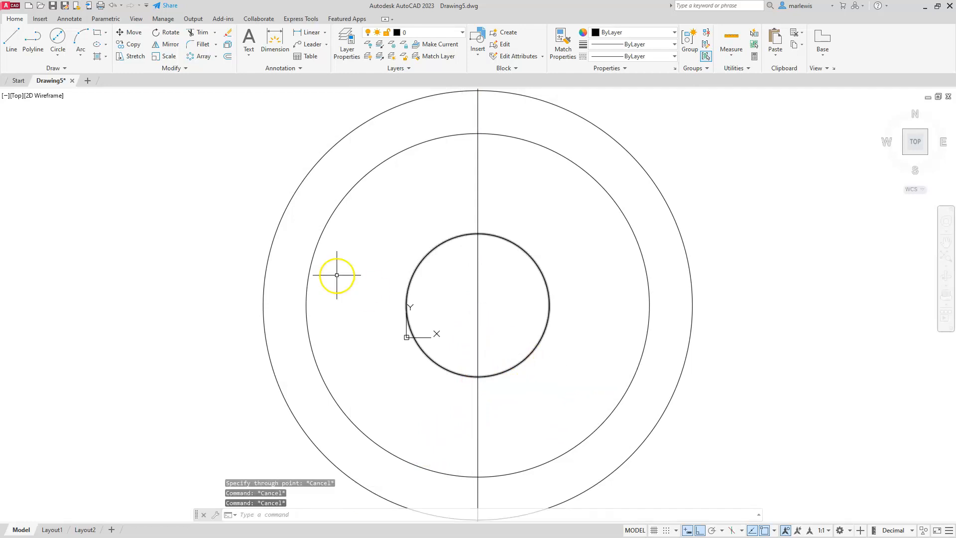
# Step: Place a horizontal construction line through the center of the concentric circles
pyautogui.click(52, 67)
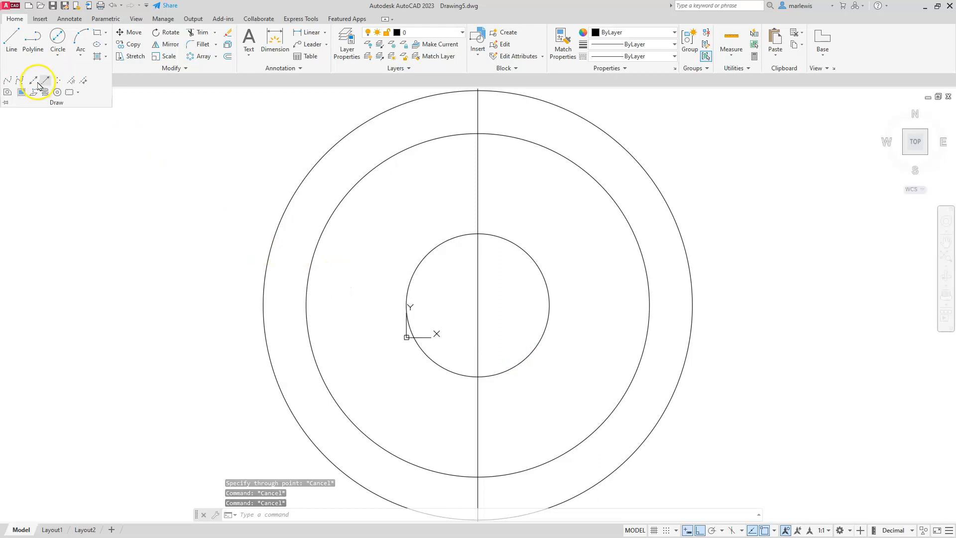
pyautogui.click(34, 80)
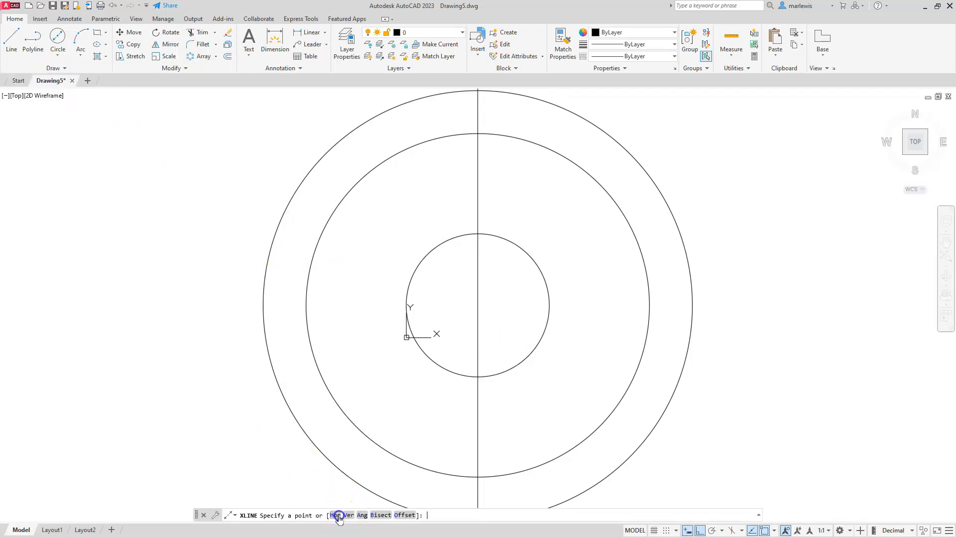
pyautogui.click(336, 515)
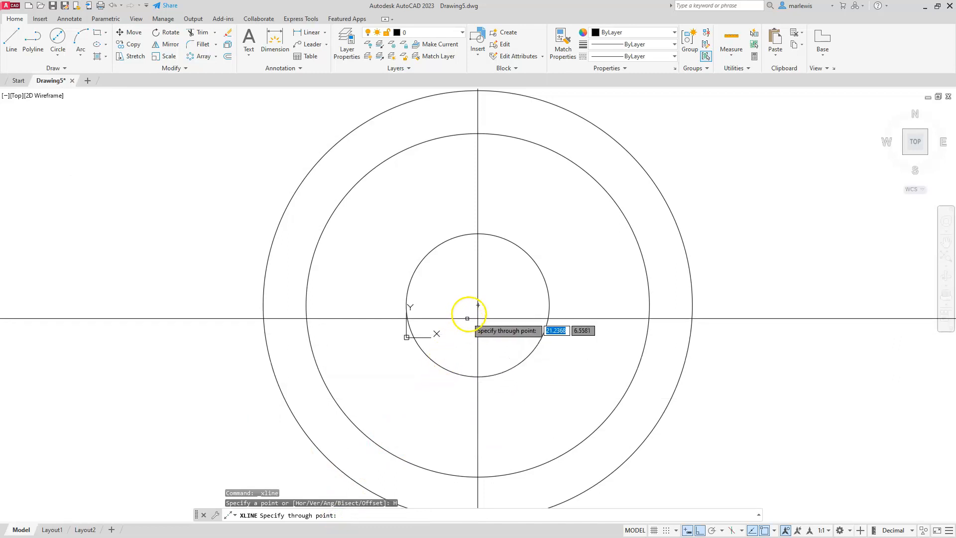
pyautogui.click(468, 305)
pyautogui.press('Escape')
pyautogui.press('Escape')
pyautogui.press('Escape')
pyautogui.press('Escape')
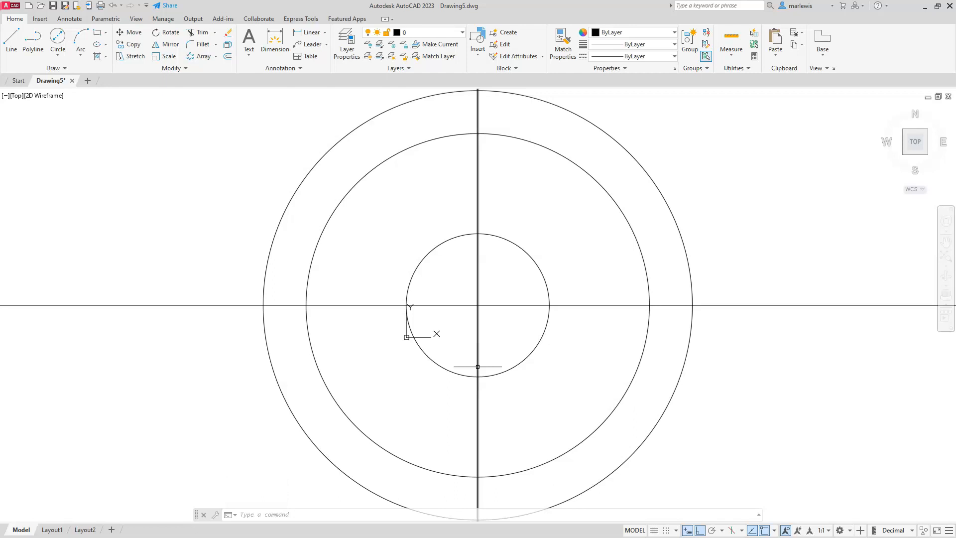
# Step: Make rotated copies of the horizontal and vertical construction lines at 22.5 degrees about the circles' center
pyautogui.click(513, 305)
pyautogui.click(477, 271)
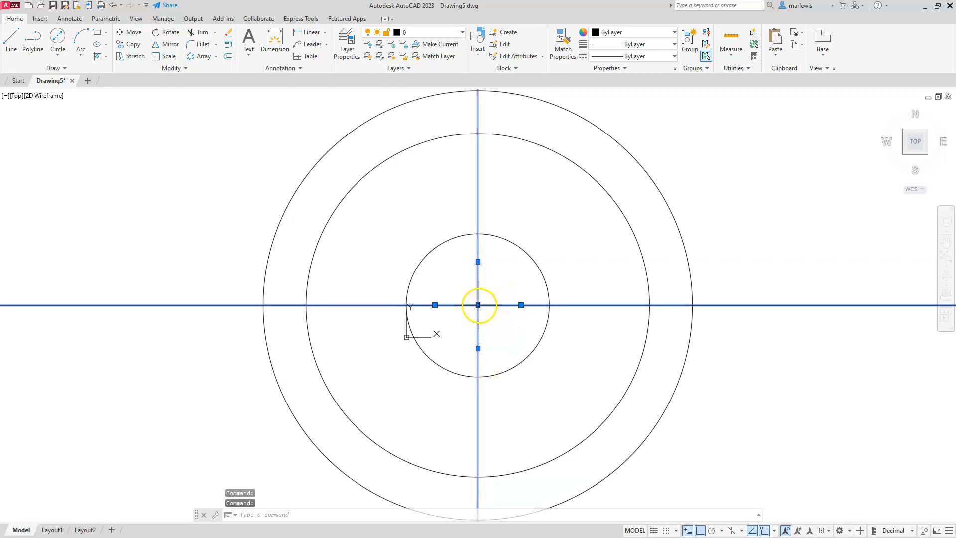
pyautogui.click(477, 305)
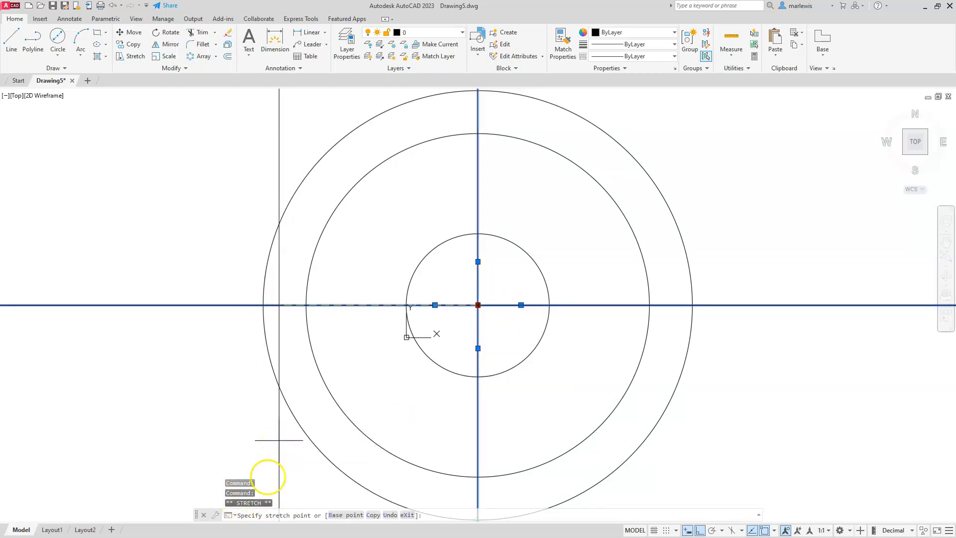
pyautogui.press('space')
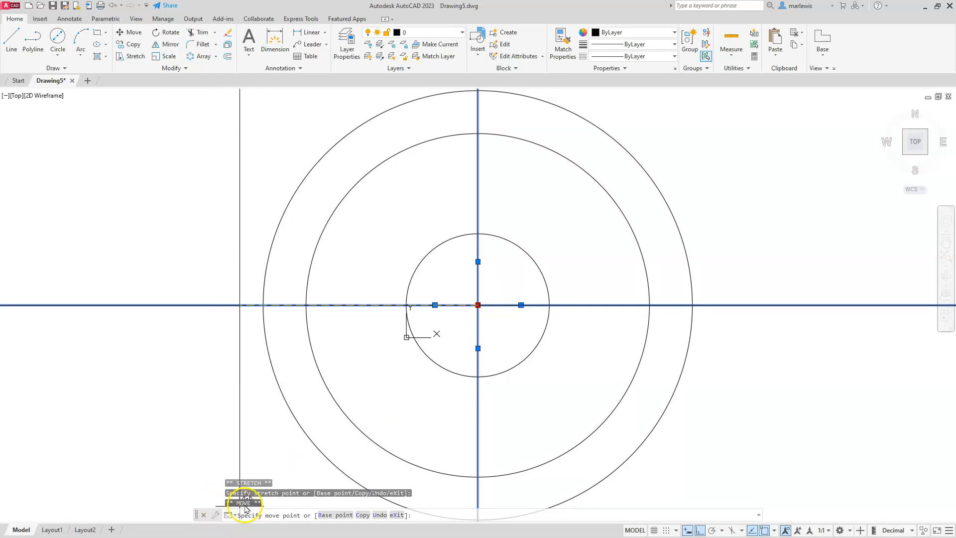
pyautogui.press('space')
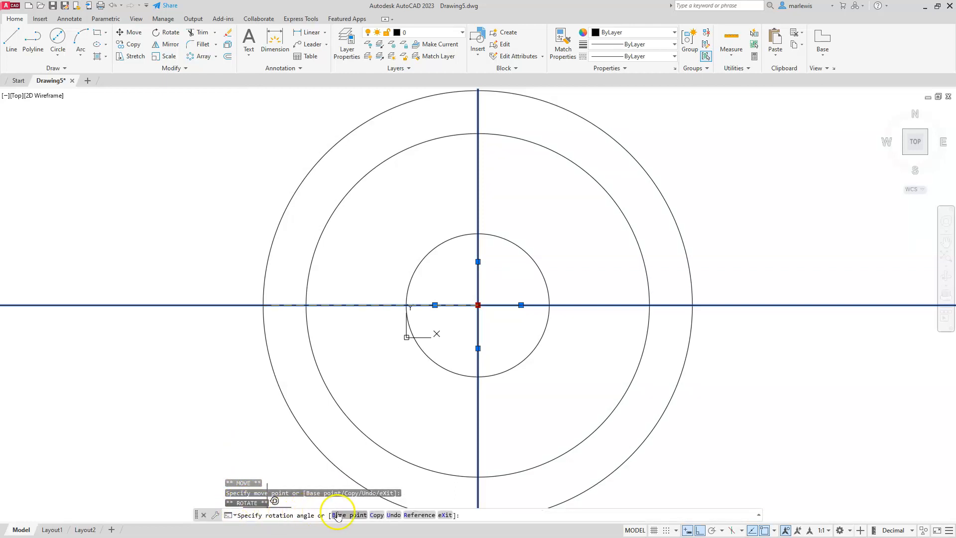
pyautogui.click(376, 514)
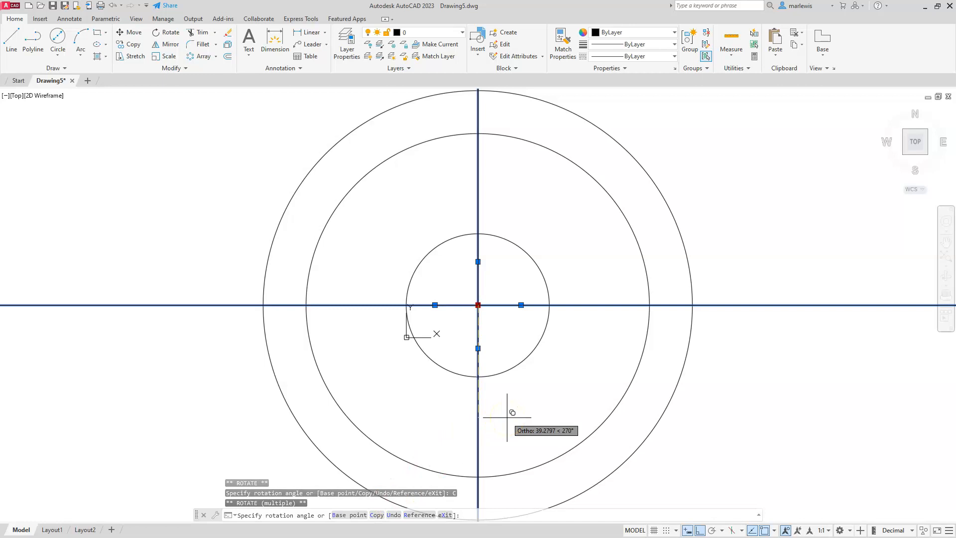
pyautogui.write('22.5')
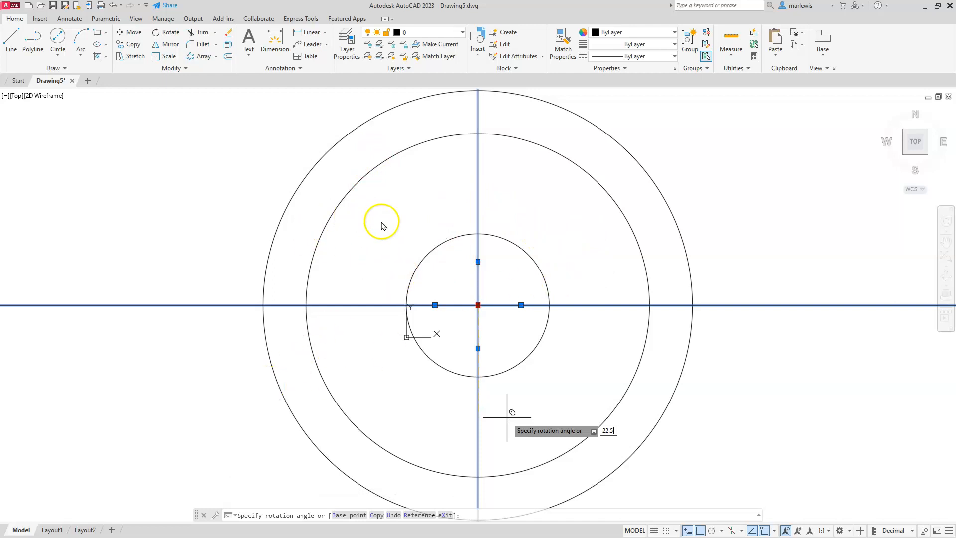
pyautogui.press('Return')
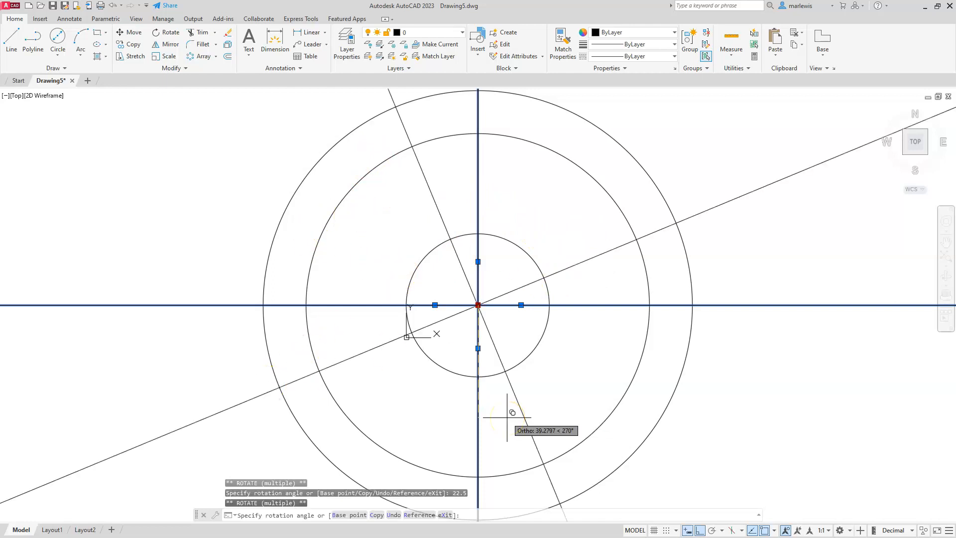
# Step: Add another pair of rotated copies of both construction lines at -22.5 degrees and end the grip edit
pyautogui.write('-22.5')
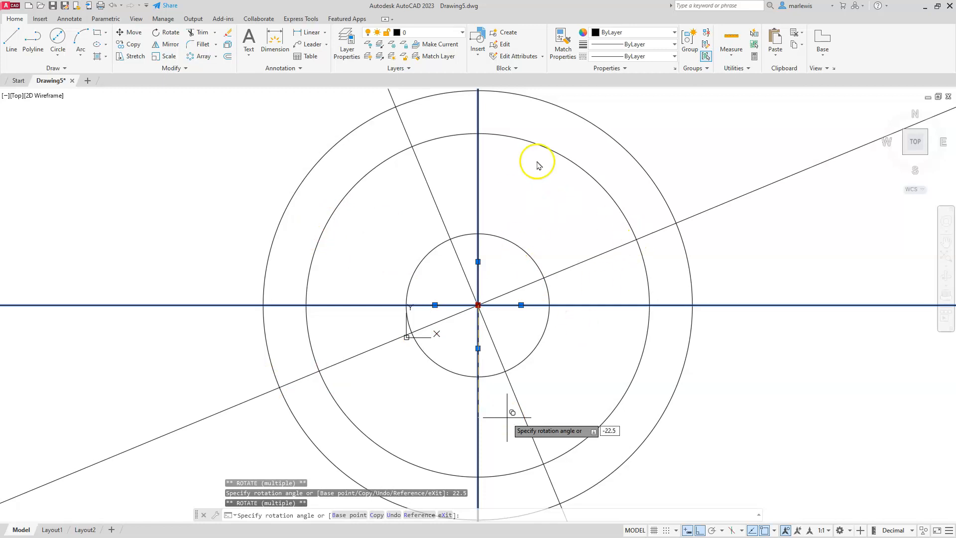
pyautogui.press('Return')
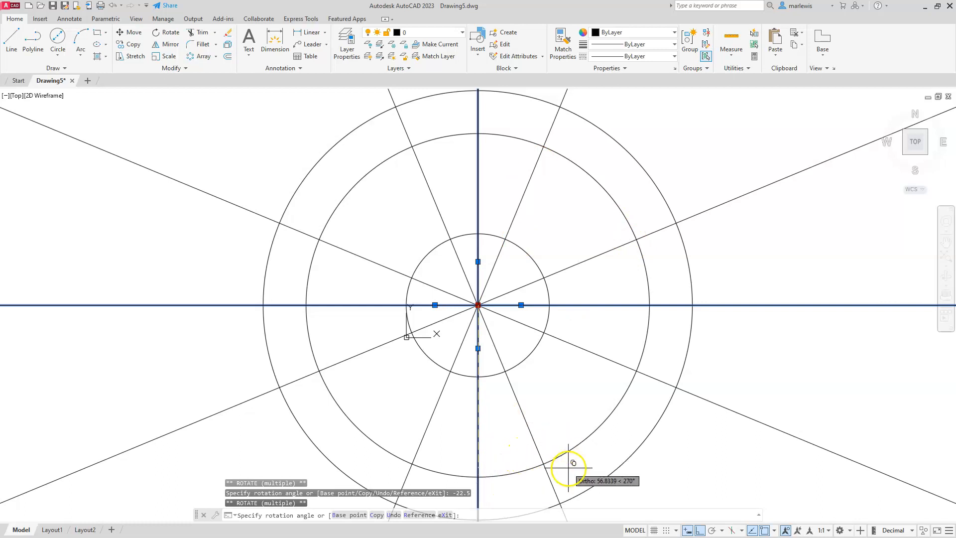
pyautogui.press('Escape')
pyautogui.press('Escape')
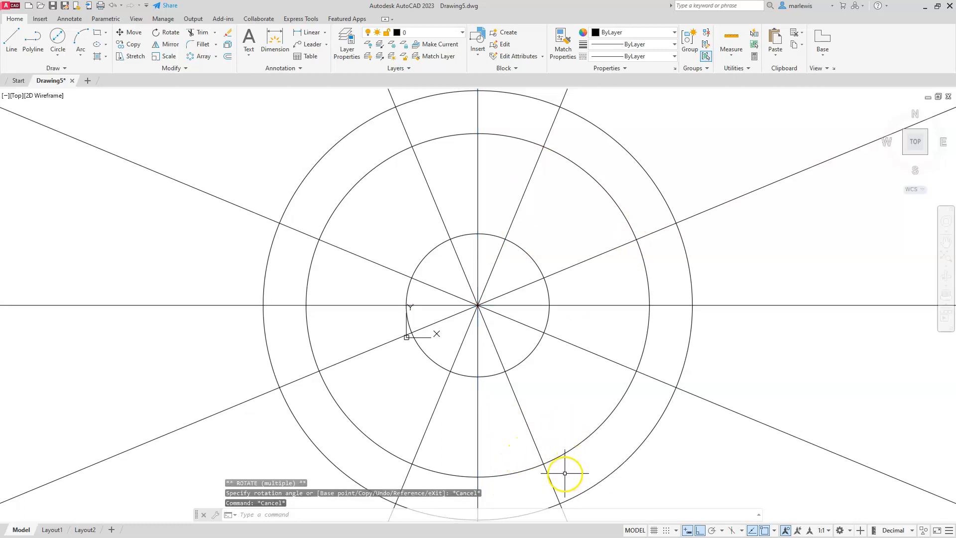
# Step: Delete the original horizontal and vertical construction lines, keeping the four rotated ones
pyautogui.click(566, 304)
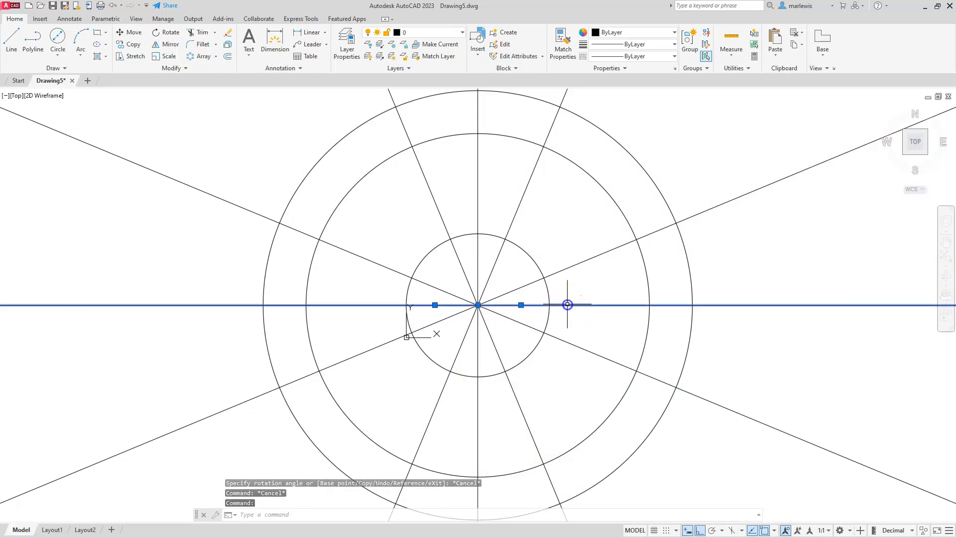
pyautogui.click(478, 179)
pyautogui.click(523, 221)
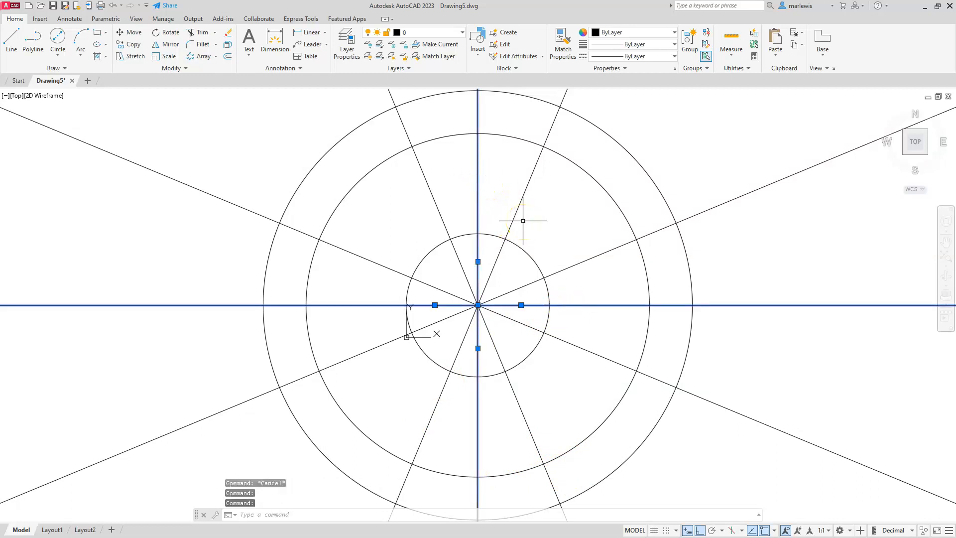
pyautogui.press('Delete')
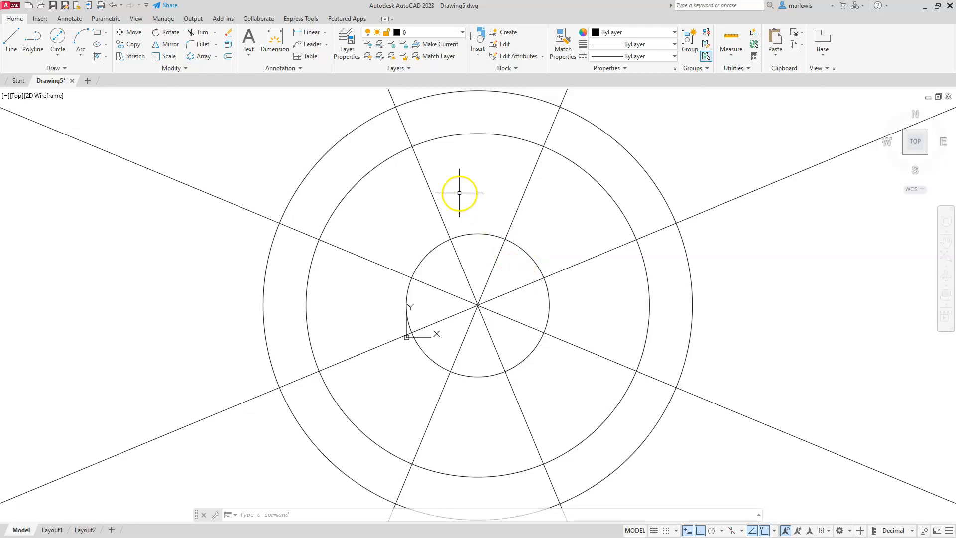
# Step: Use EXTRIM with the outermost circle as cutting edge to trim all construction lines outside it
pyautogui.write('ExTRIM')
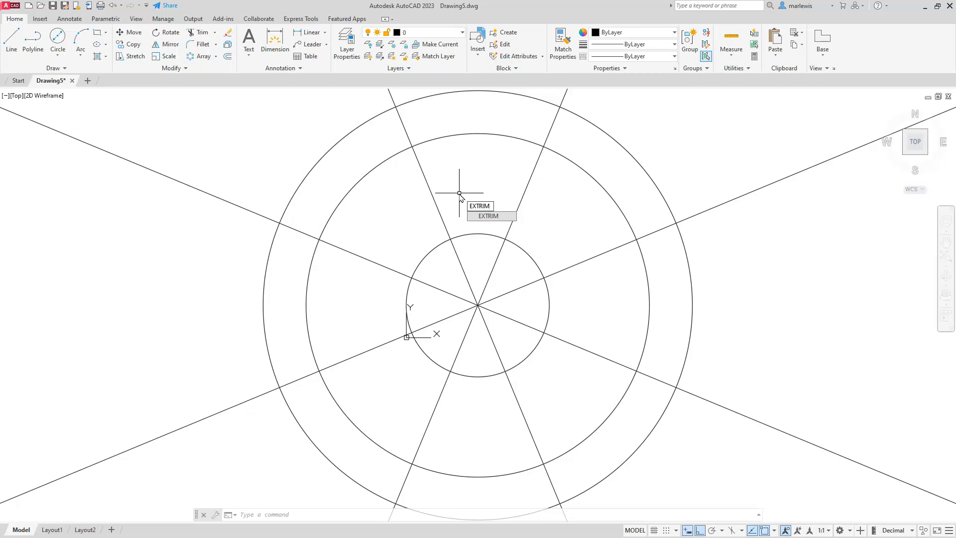
pyautogui.press('Return')
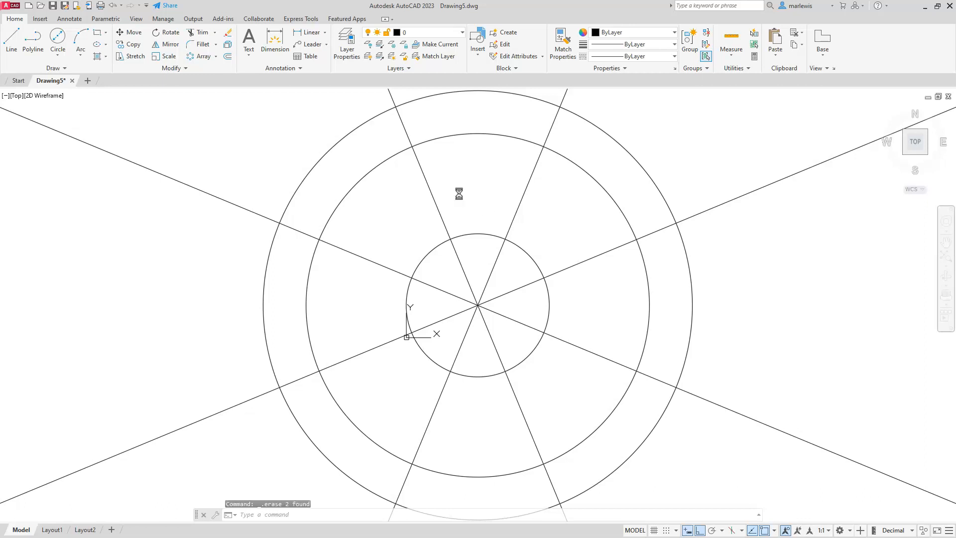
pyautogui.click(621, 142)
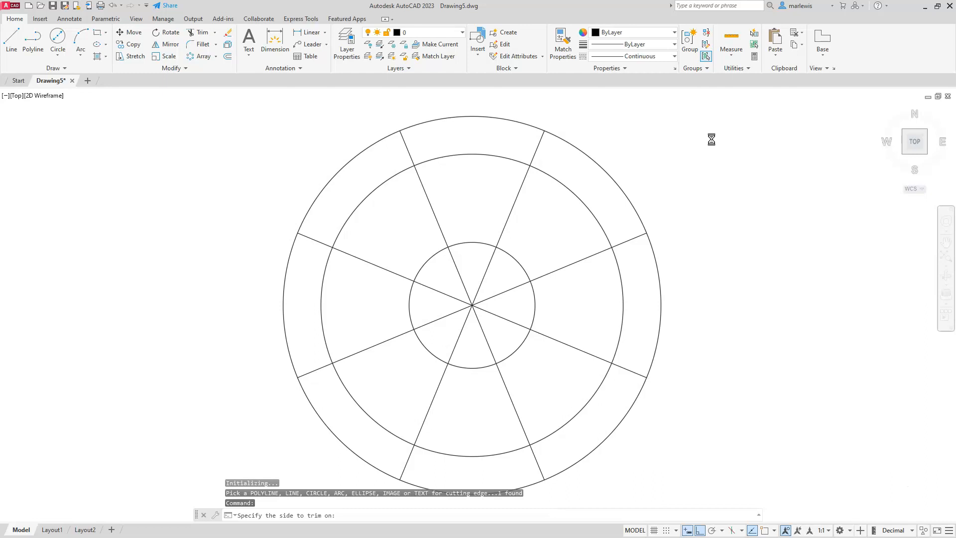
pyautogui.click(700, 143)
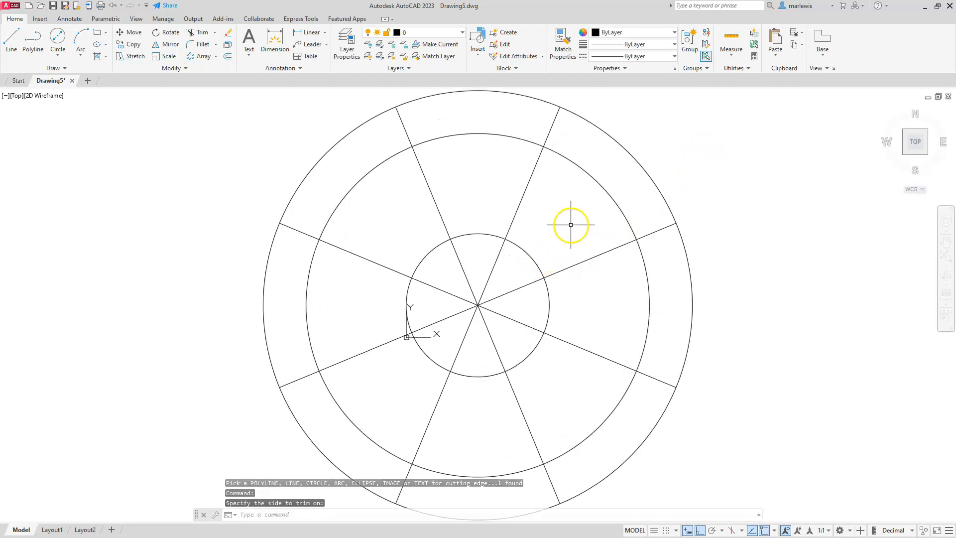
# Step: Repeat EXTRIM with the innermost circle as cutting edge to remove all line portions inside it
pyautogui.press('Return')
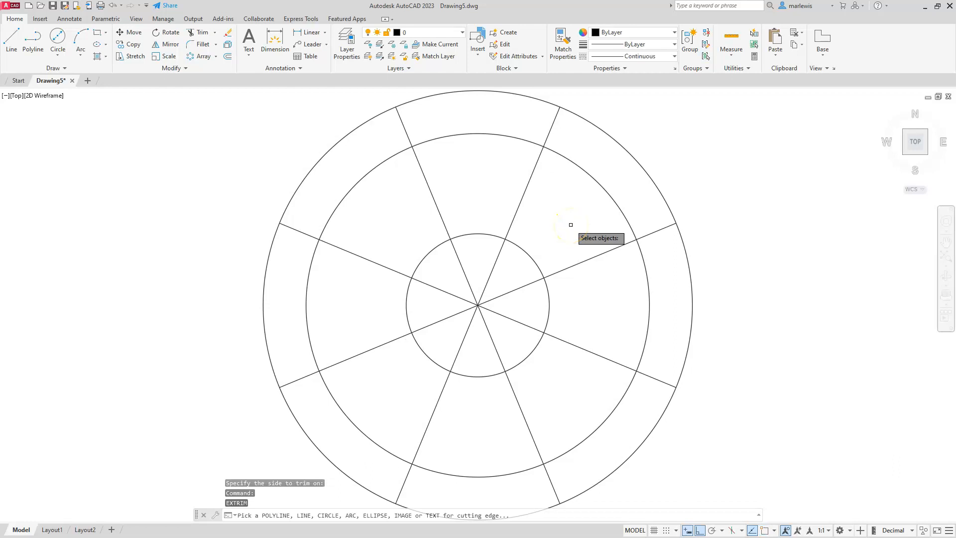
pyautogui.click(528, 257)
pyautogui.click(503, 286)
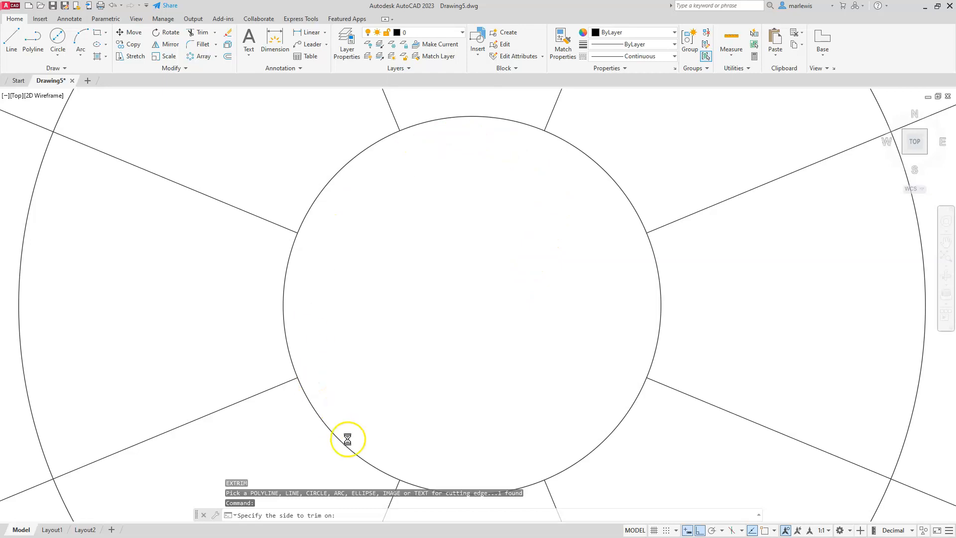
pyautogui.click(496, 318)
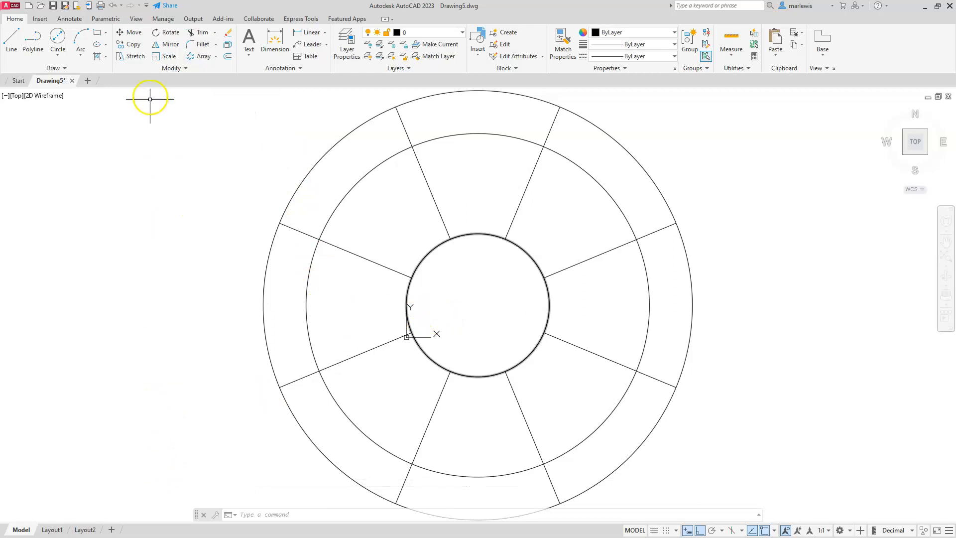
# Step: Trim the left, right, top and bottom arcs of the outer circle between the radial lines
pyautogui.click(197, 32)
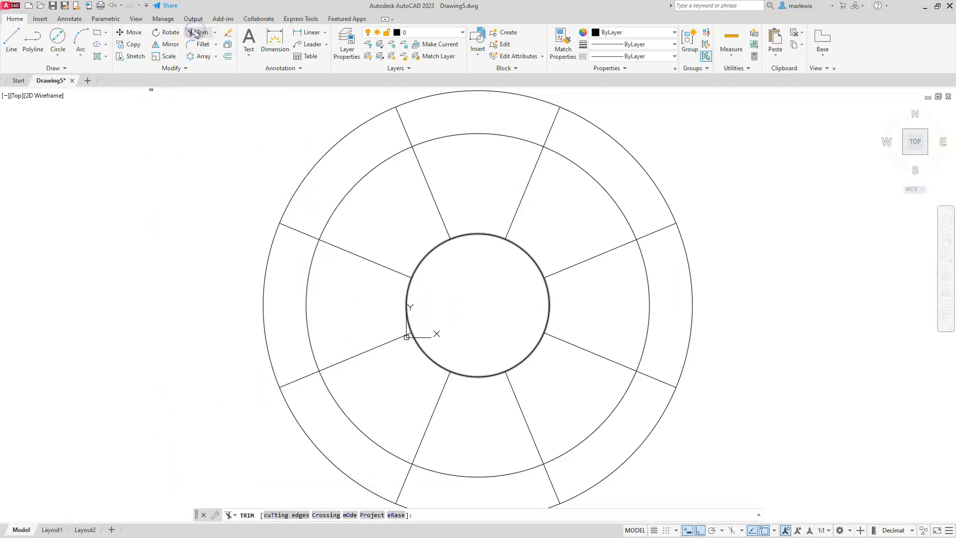
pyautogui.click(267, 258)
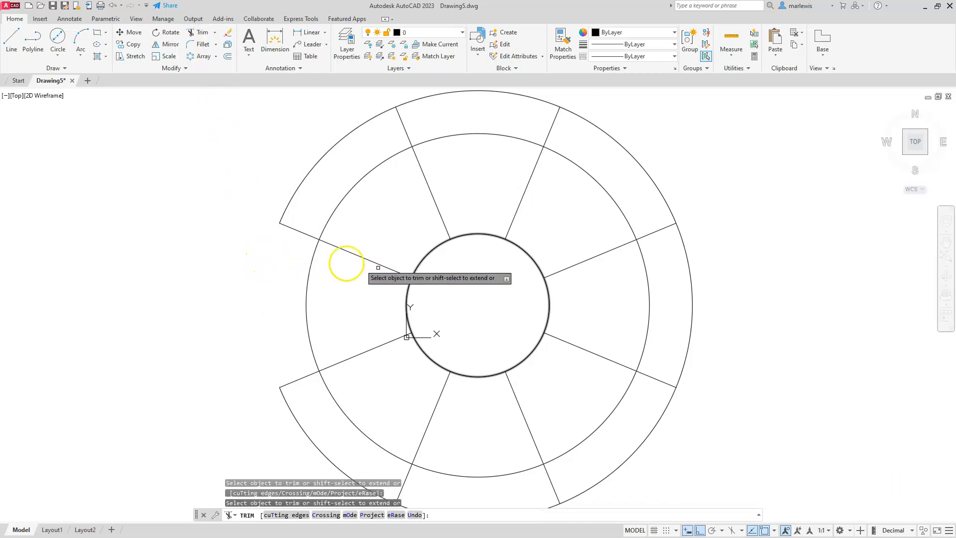
pyautogui.click(694, 295)
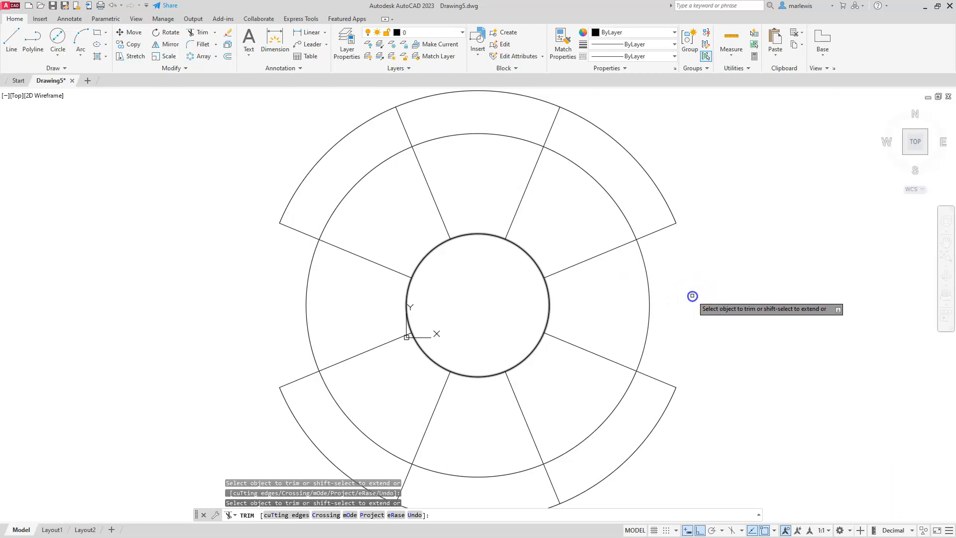
pyautogui.click(513, 95)
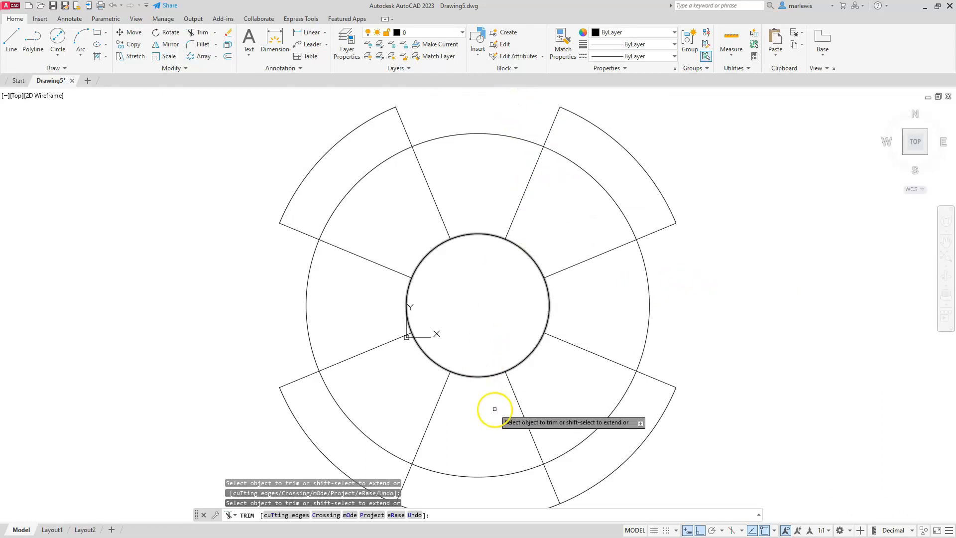
pyautogui.scroll(-3, 503, 368)
pyautogui.click(490, 456)
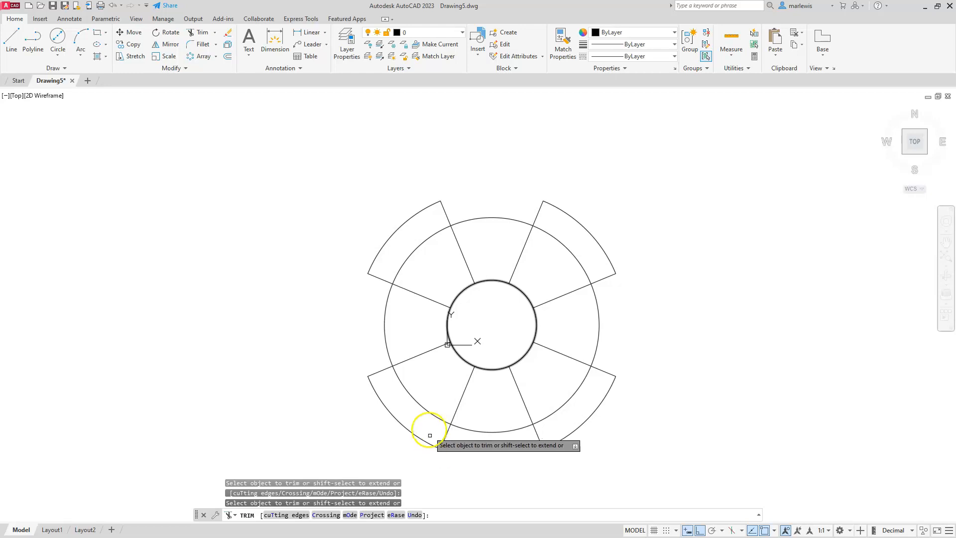
# Step: Trim the four diagonal arcs of the middle circle that lie inside the remaining outer sectors
pyautogui.click(427, 411)
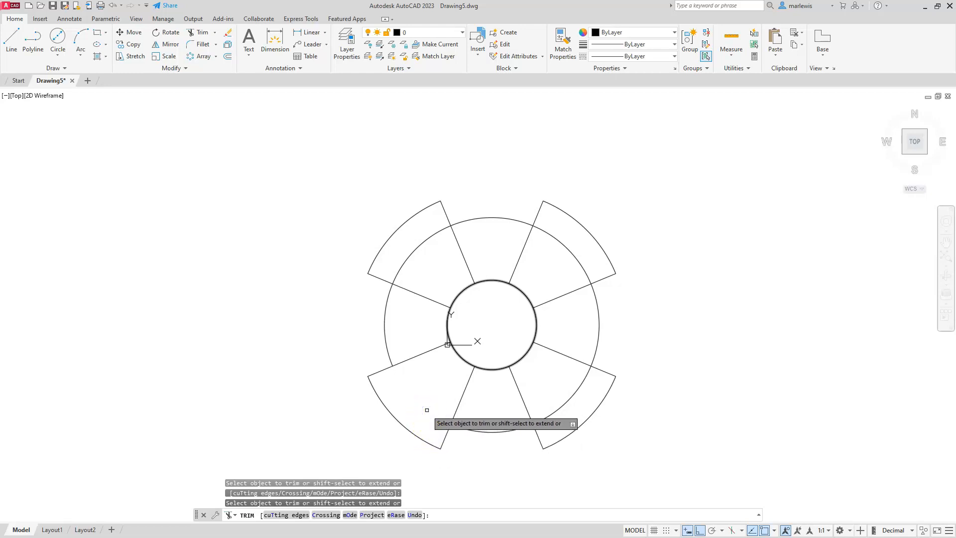
pyautogui.click(566, 402)
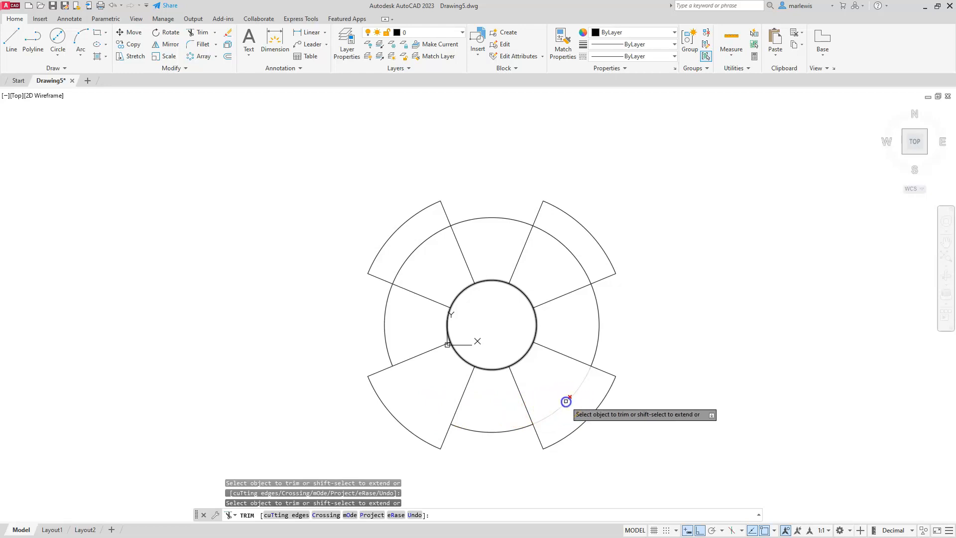
pyautogui.click(576, 258)
pyautogui.click(436, 232)
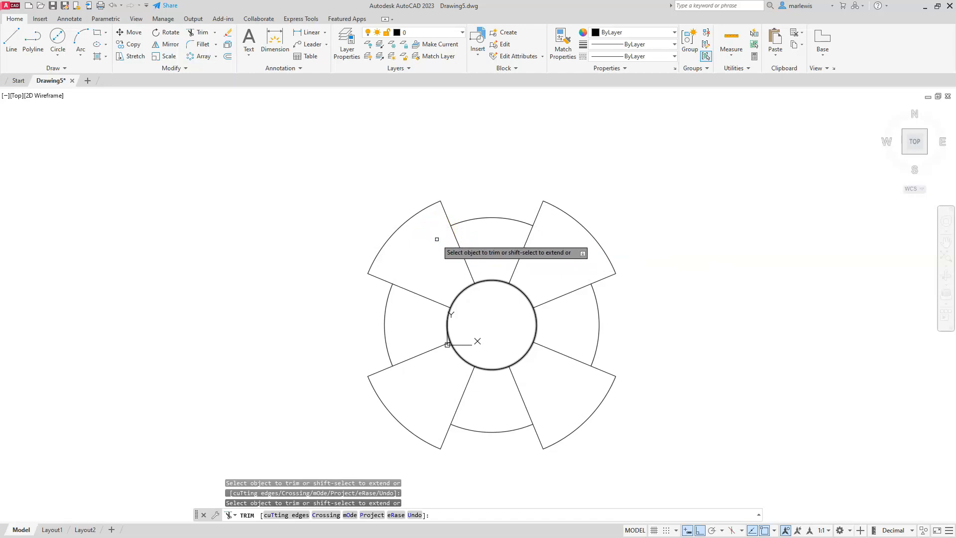
# Step: Trim the radial lines bounding the top and bottom sectors between the middle arcs and the inner circle
pyautogui.click(468, 268)
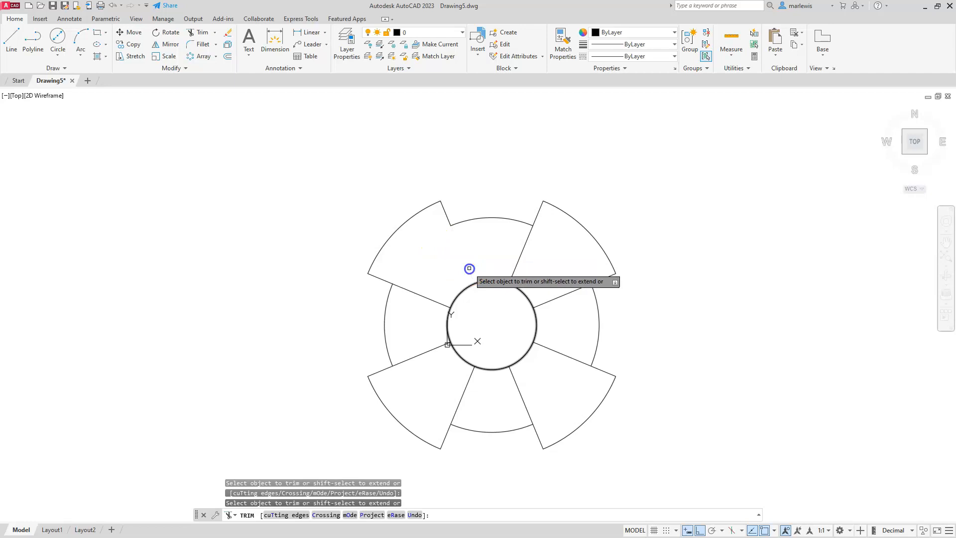
pyautogui.click(516, 262)
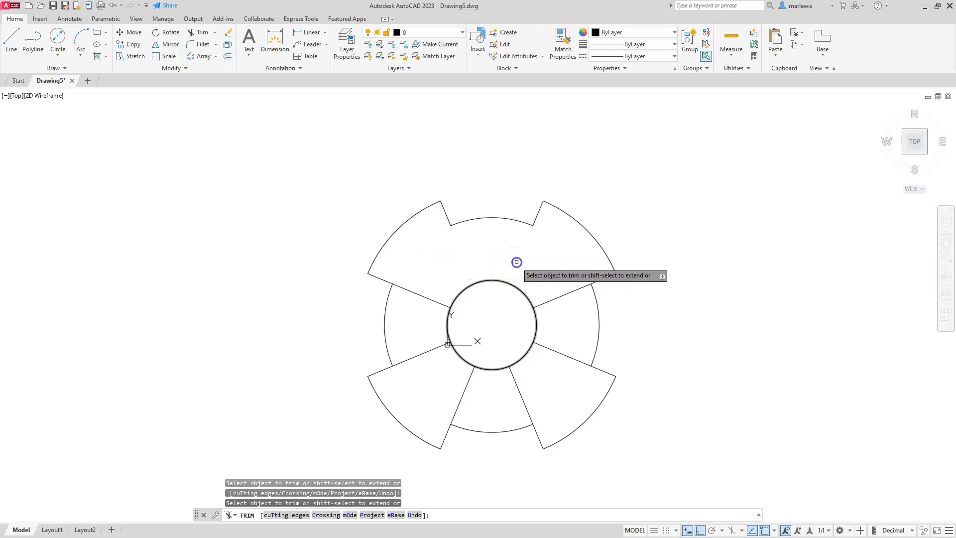
pyautogui.click(509, 374)
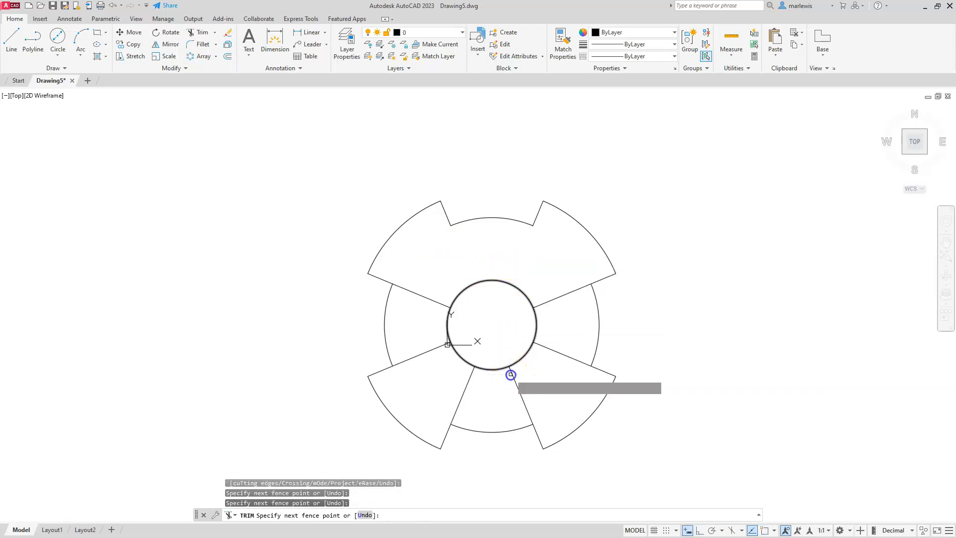
pyautogui.click(469, 376)
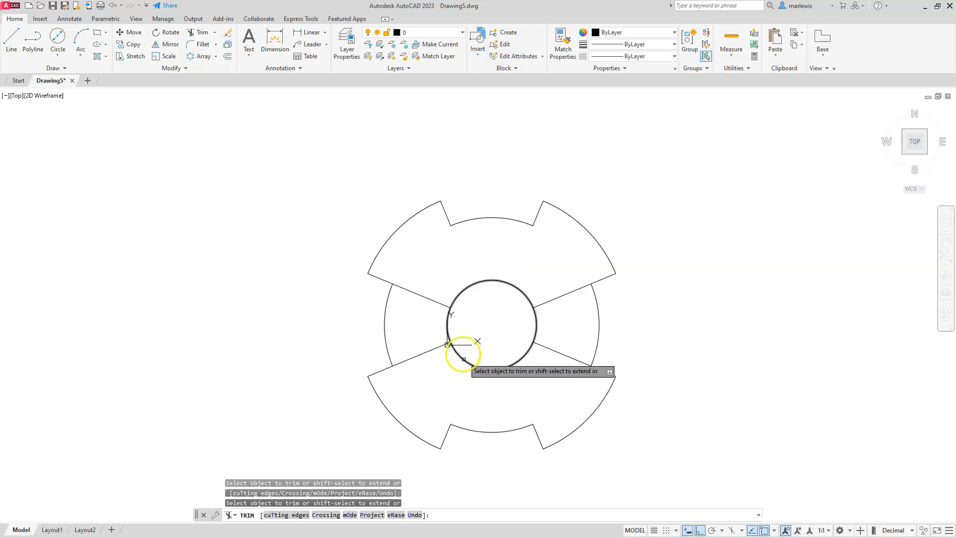
# Step: Trim the right and left arcs of the inner circle between the radial lines and end the Trim command
pyautogui.scroll(4, 433, 307)
pyautogui.scroll(2, 433, 306)
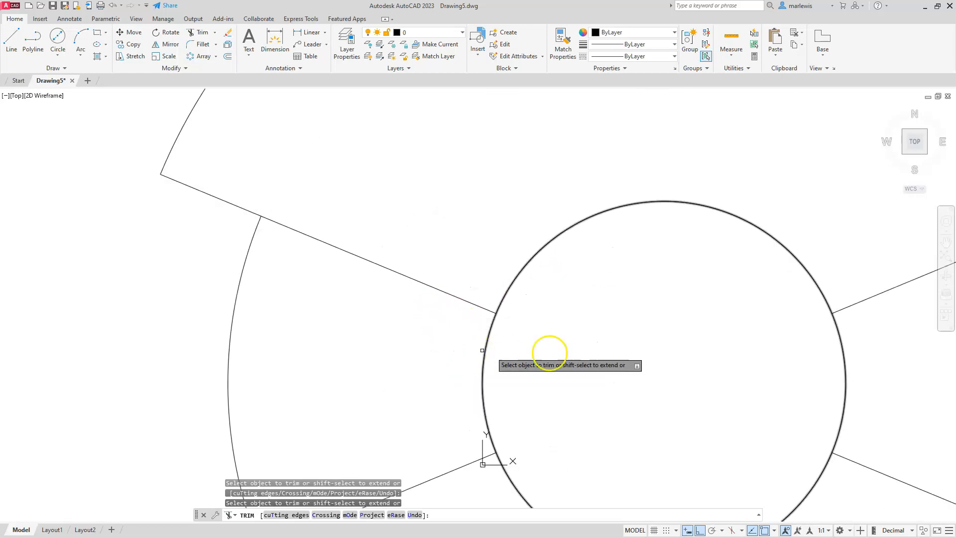
pyautogui.click(845, 378)
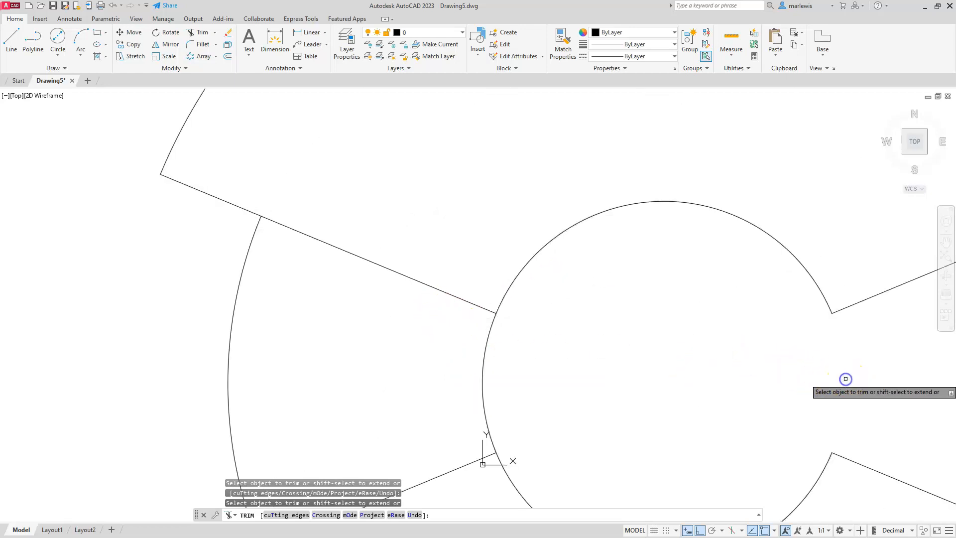
pyautogui.click(484, 372)
pyautogui.scroll(-6, 498, 358)
pyautogui.moveTo(506, 372); pyautogui.dragTo(529, 324, button='middle')
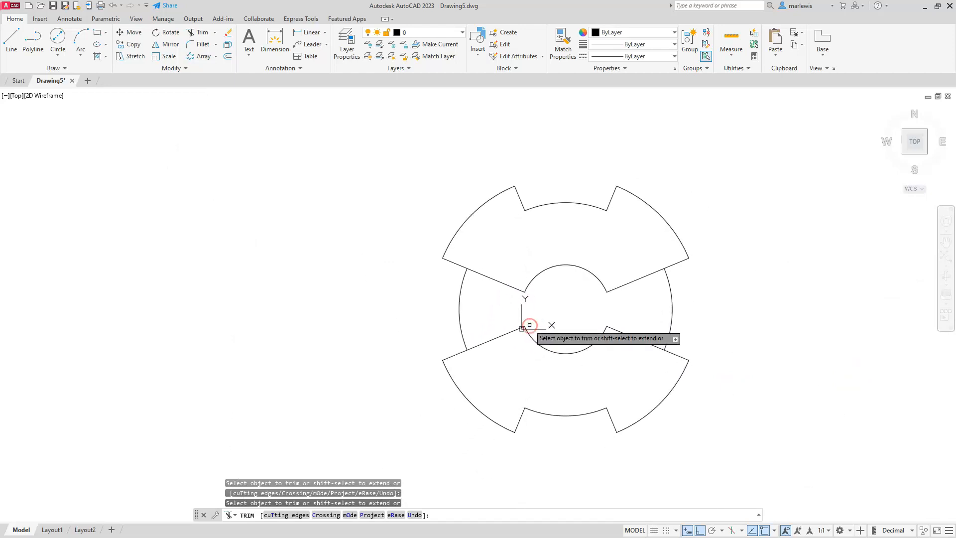
pyautogui.press('Escape')
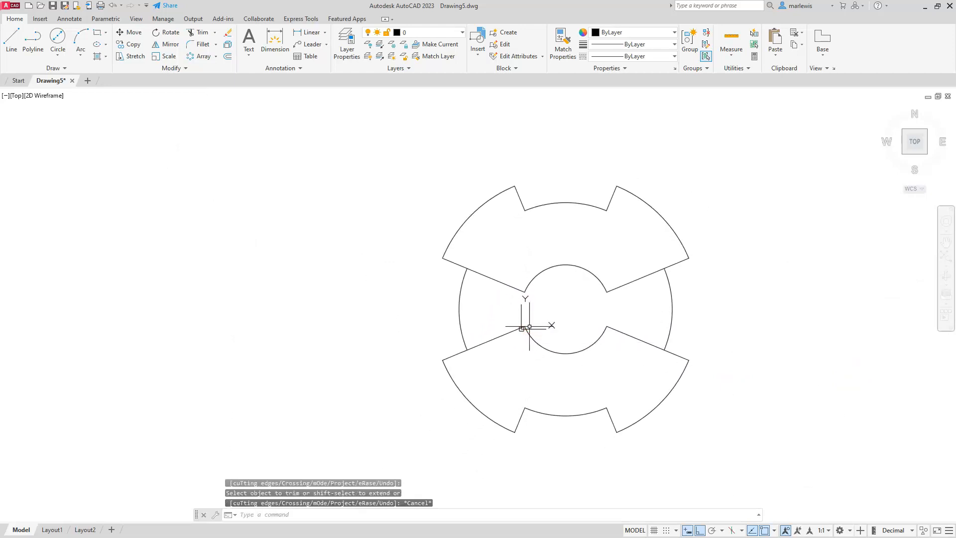